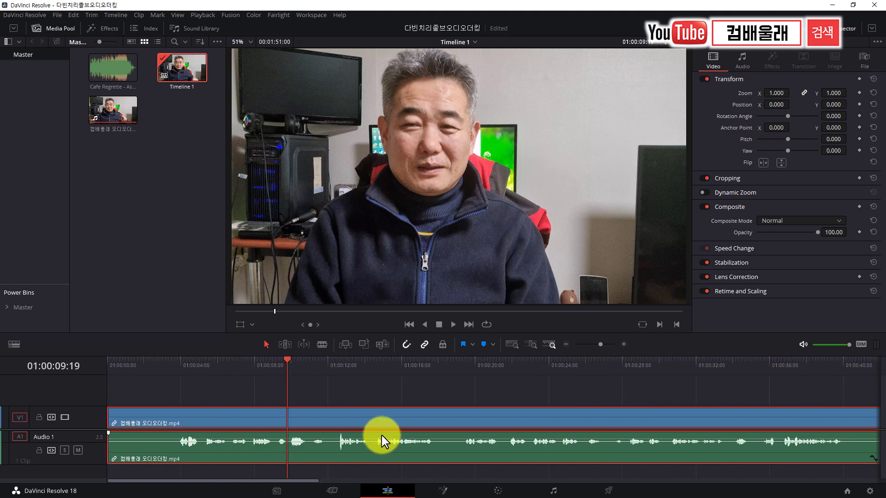
Place the Cafe Regrette music on a new audio track below the video clip, aligned with the start of the timeline
scroll(343, 438, down, 4)
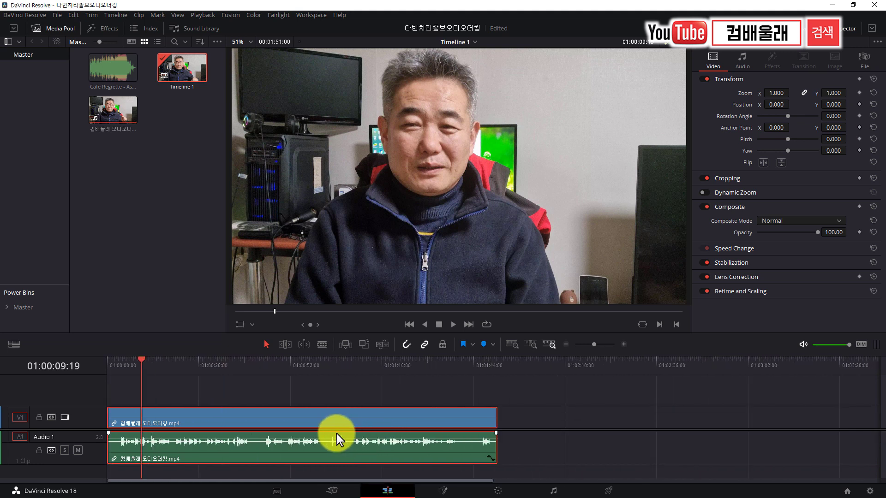
drag(143, 367, 110, 395)
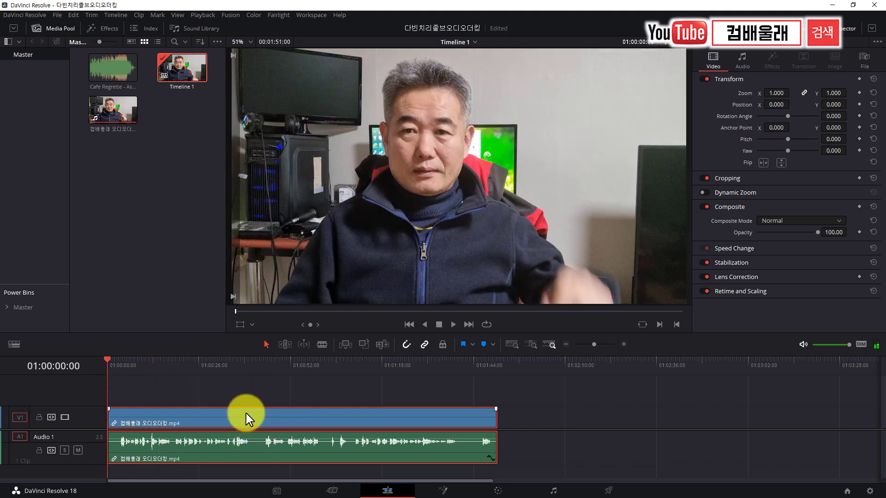
click(160, 173)
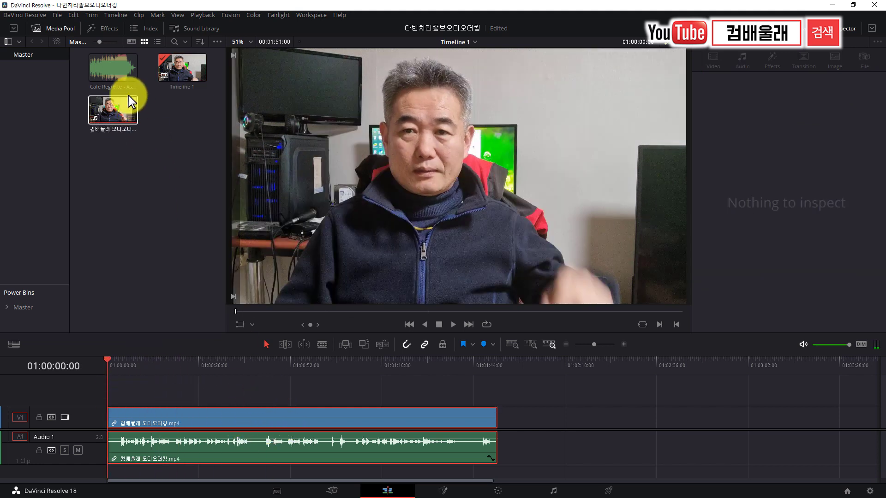
click(113, 75)
drag(113, 75, 113, 471)
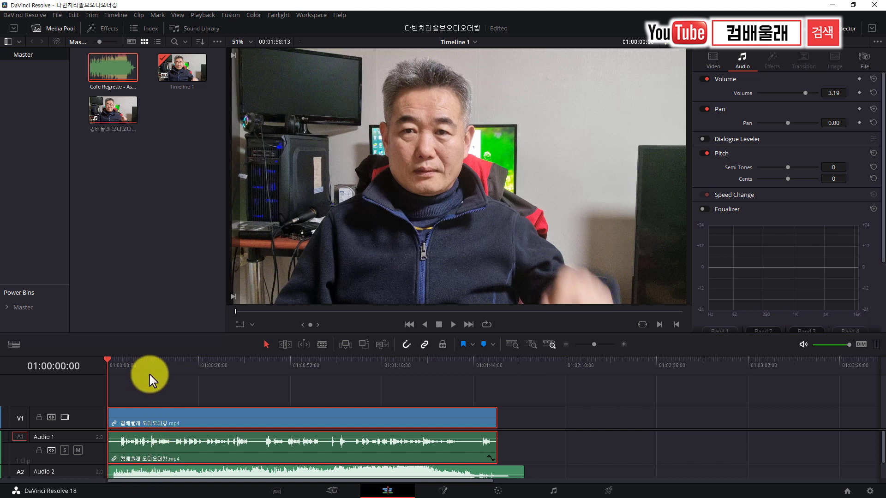
Play and scrub through the first part of the timeline to check how the music sits against the speech
key(space)
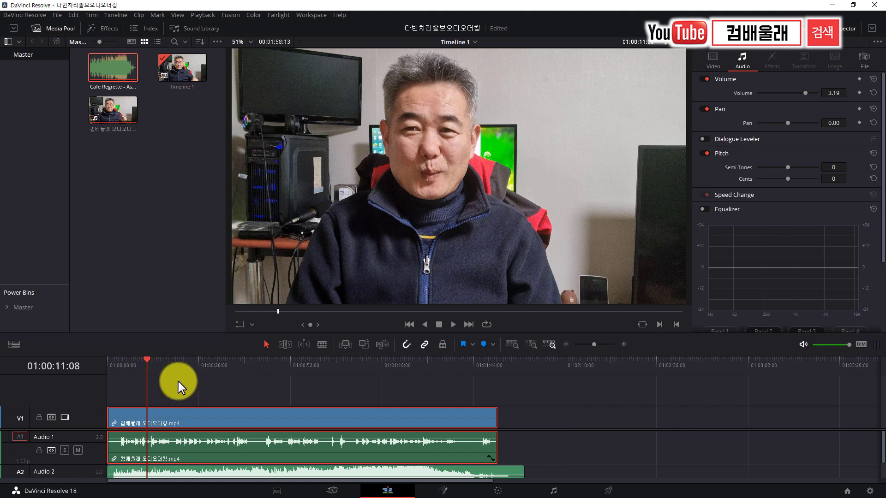
drag(146, 364, 142, 363)
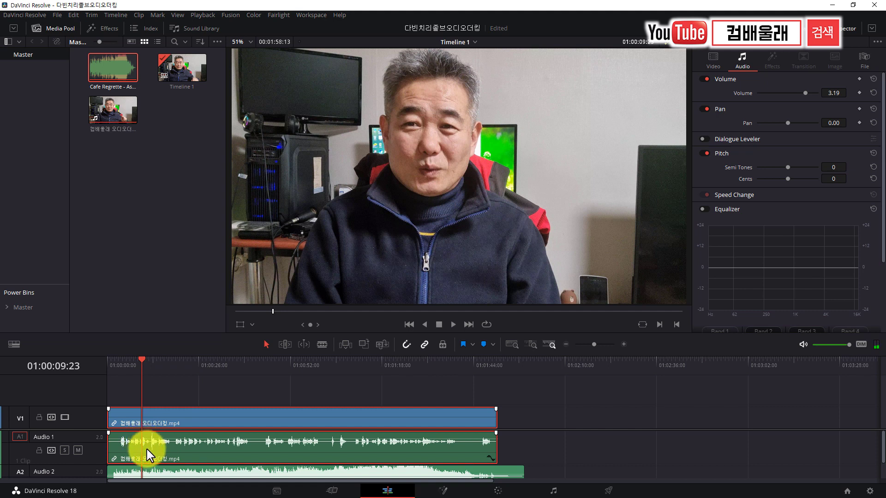
click(147, 473)
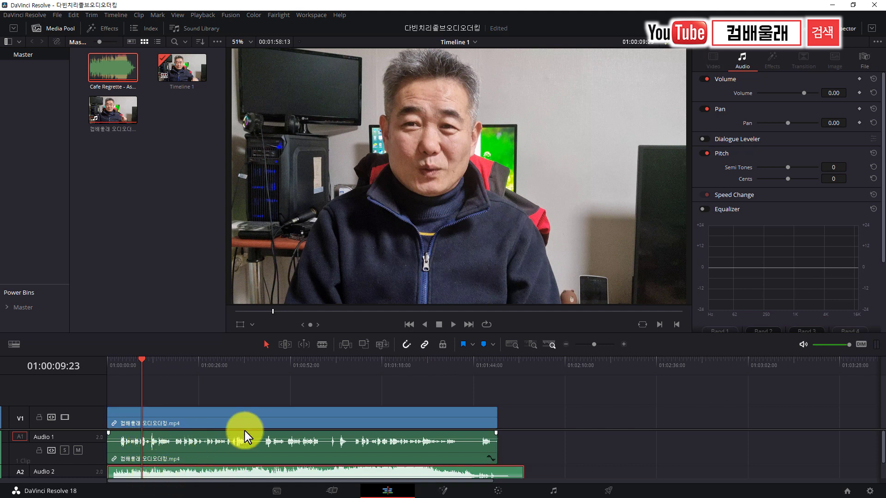
drag(138, 363, 125, 376)
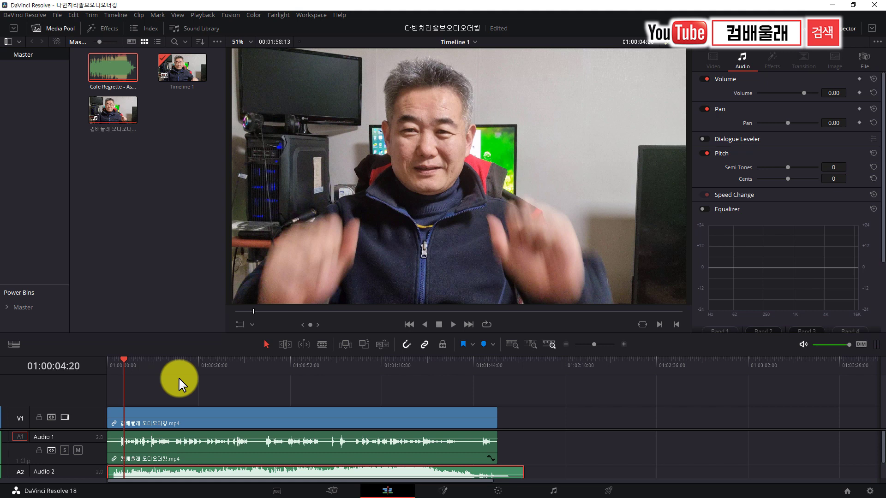
drag(122, 366, 171, 368)
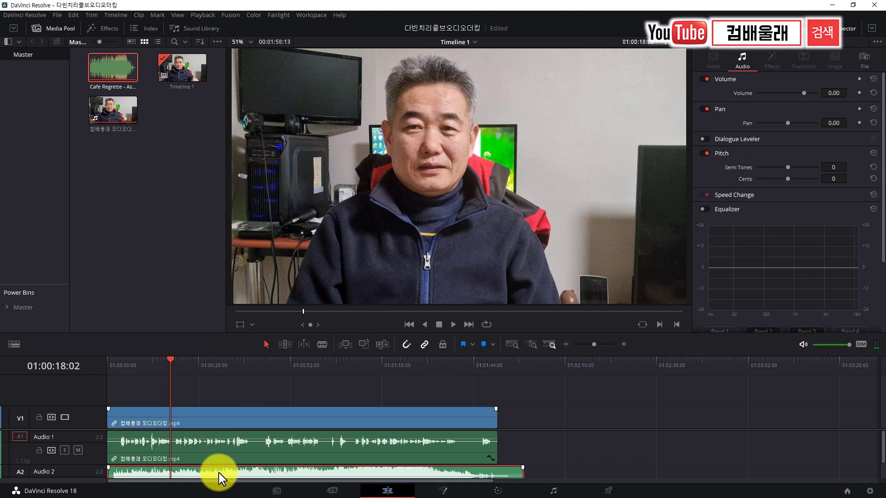
click(181, 366)
key(space)
key(space)
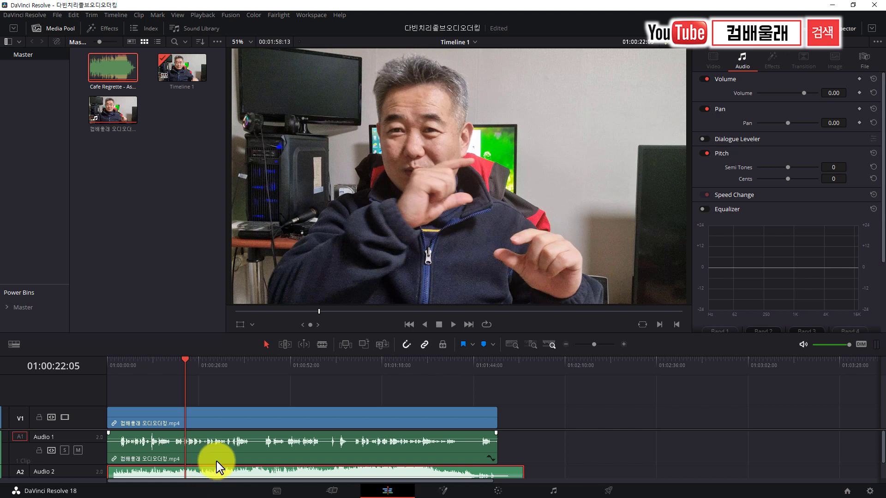
drag(182, 358, 247, 380)
key(space)
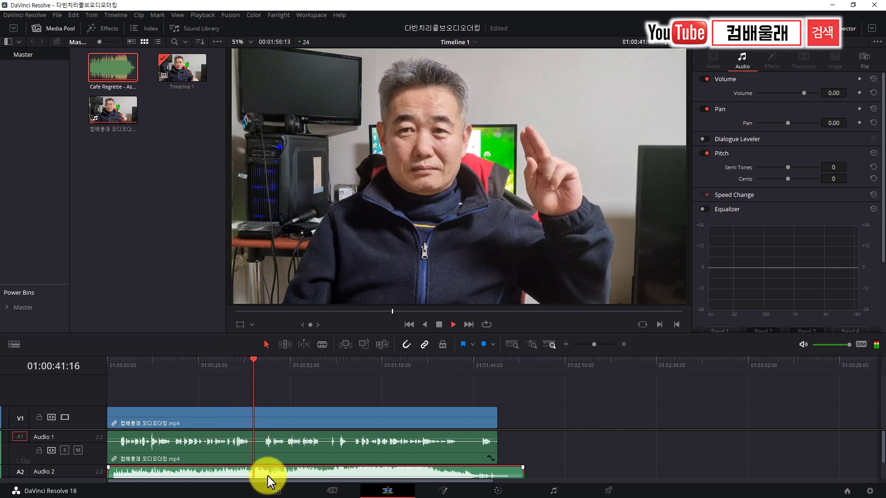
key(space)
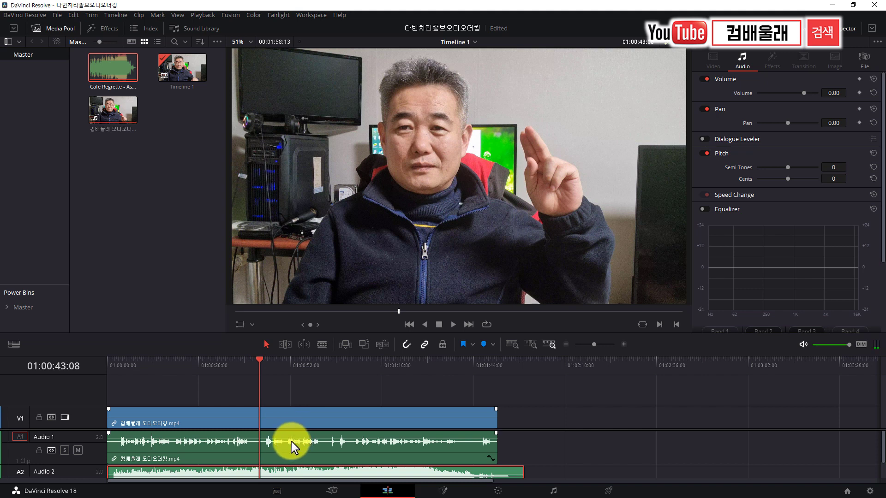
Examine the speech waveform and its silent gaps around the middle of the timeline
click(262, 382)
drag(260, 365, 298, 397)
key(ctrl+equal)
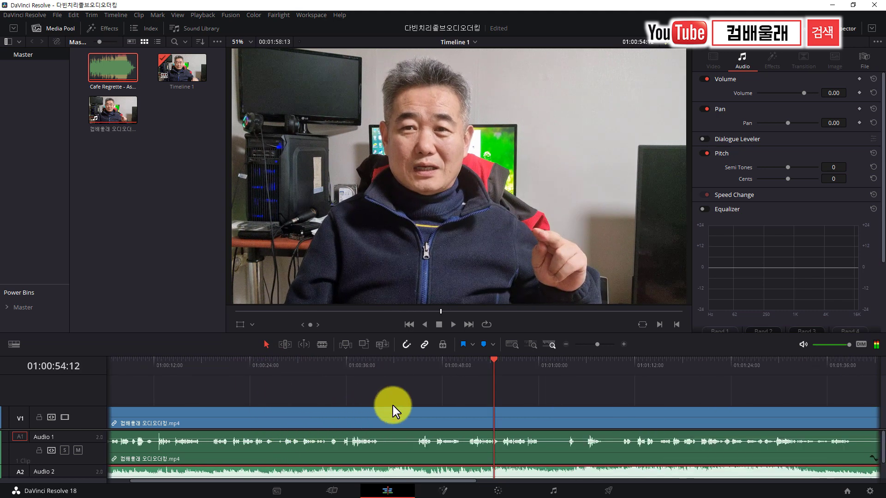
drag(494, 360, 432, 409)
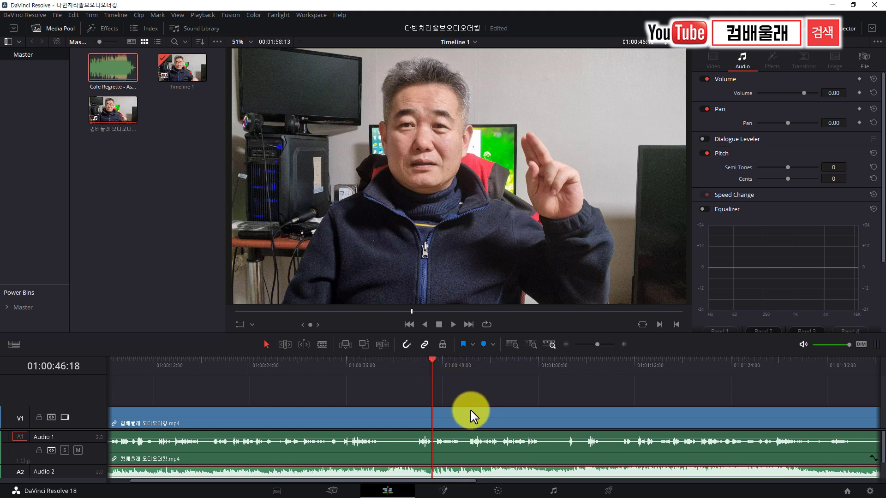
drag(431, 360, 423, 364)
scroll(246, 361, down, 3)
drag(245, 362, 229, 375)
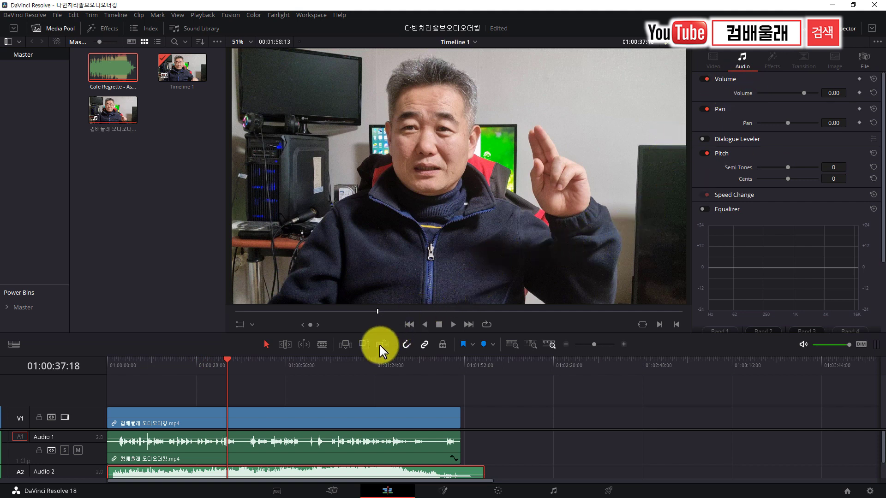
Switch to the Fairlight page, rechecking the speech and music tracks on the Edit page along the way
click(554, 491)
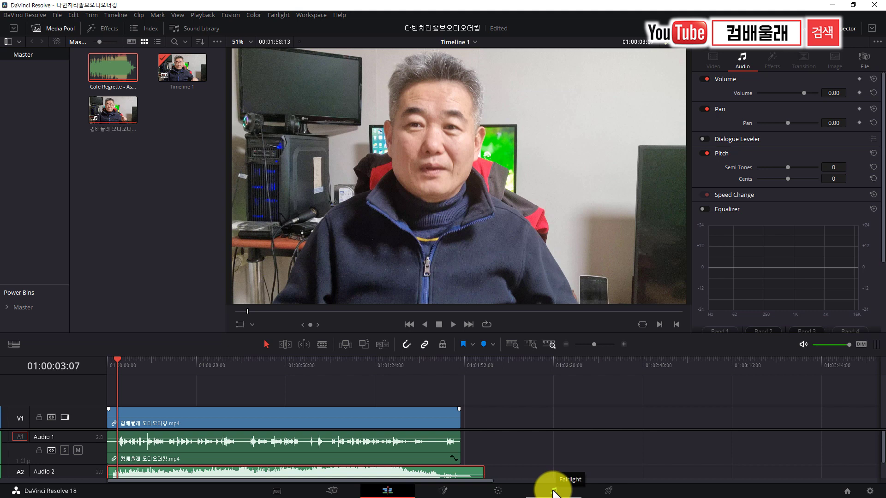
click(554, 493)
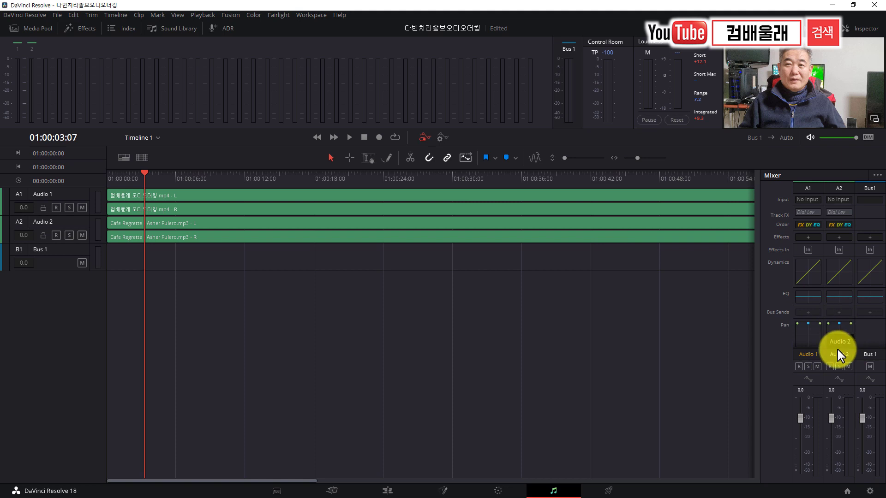
click(385, 492)
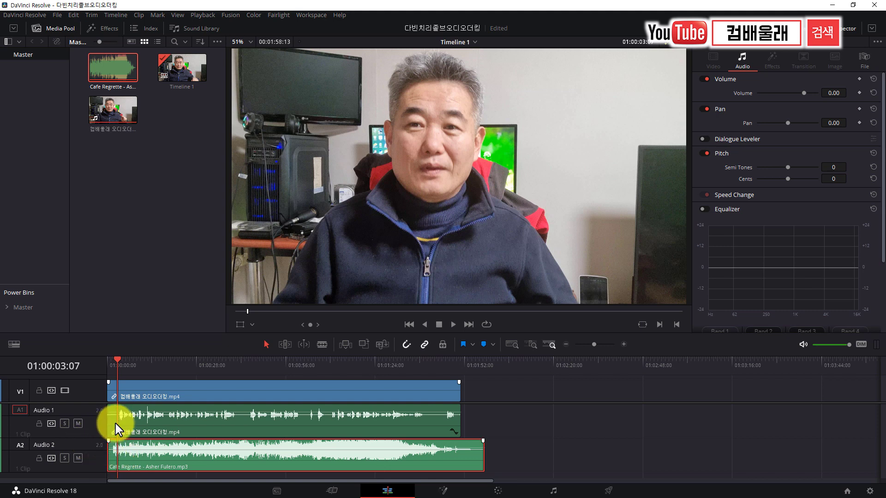
click(554, 492)
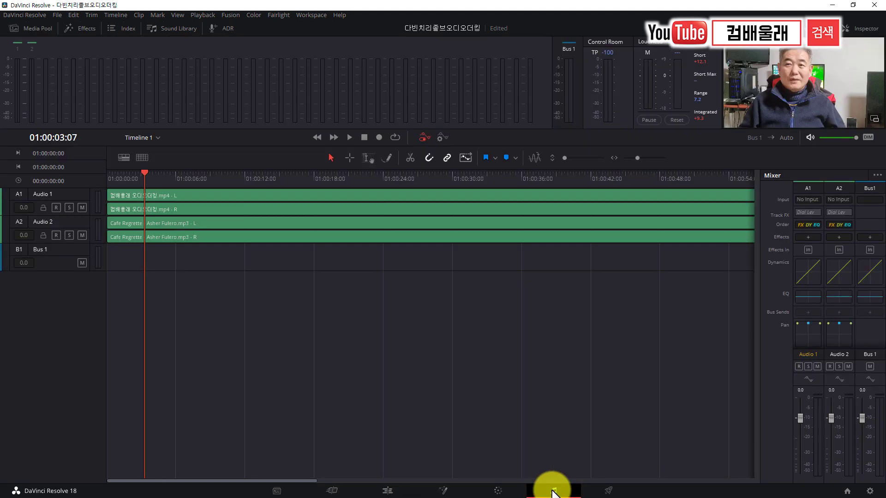
In Audio 1's dynamics, enable the compressor with sidechain Send, and set its ratio to 3.7:1 and threshold to -16.3
double_click(803, 273)
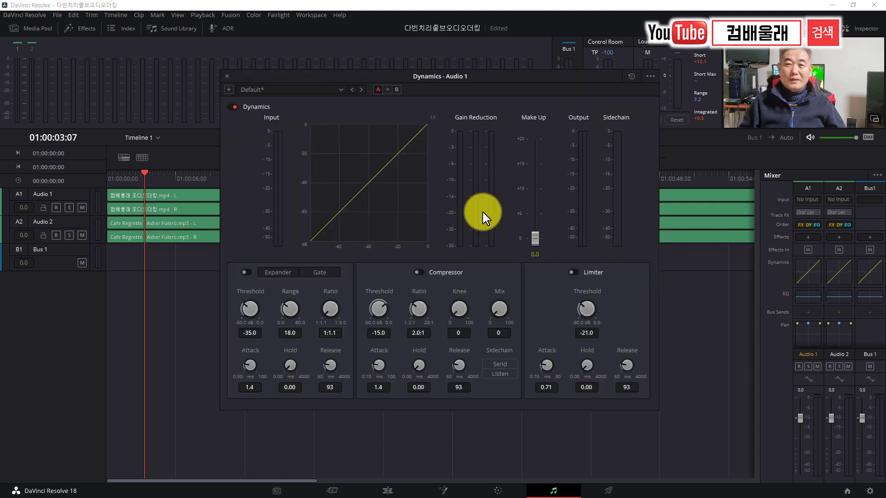
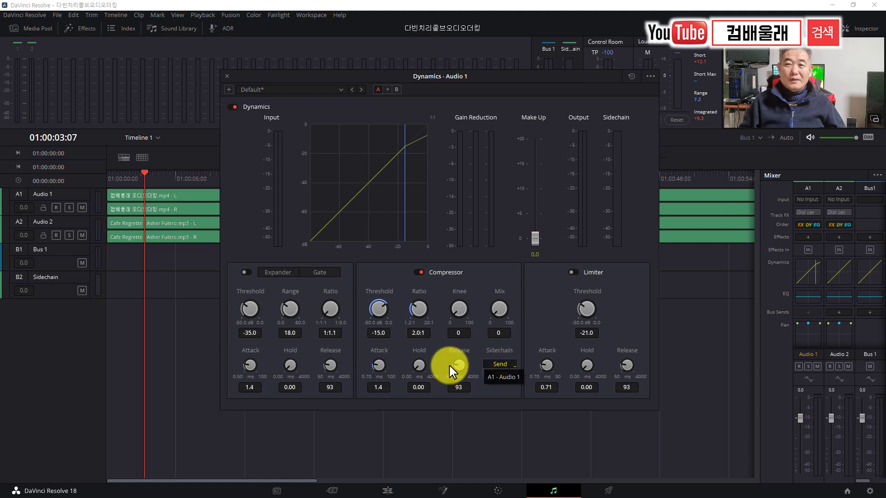
drag(414, 306, 410, 314)
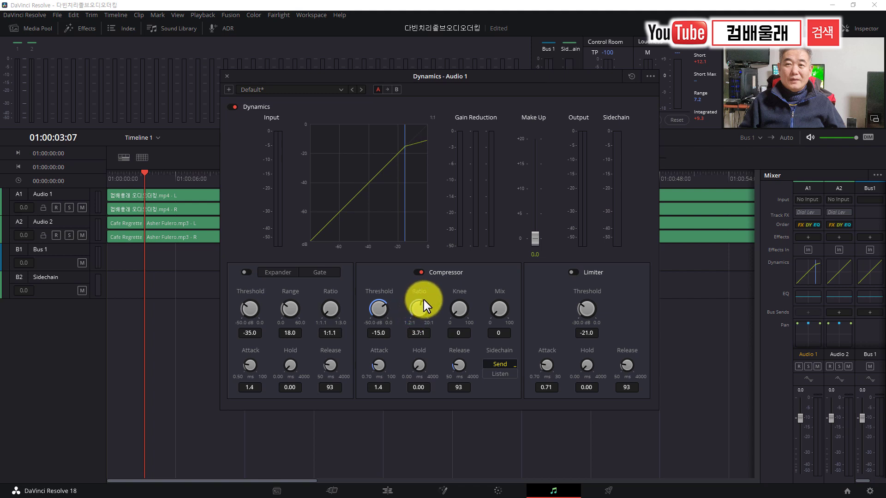
drag(382, 304, 381, 308)
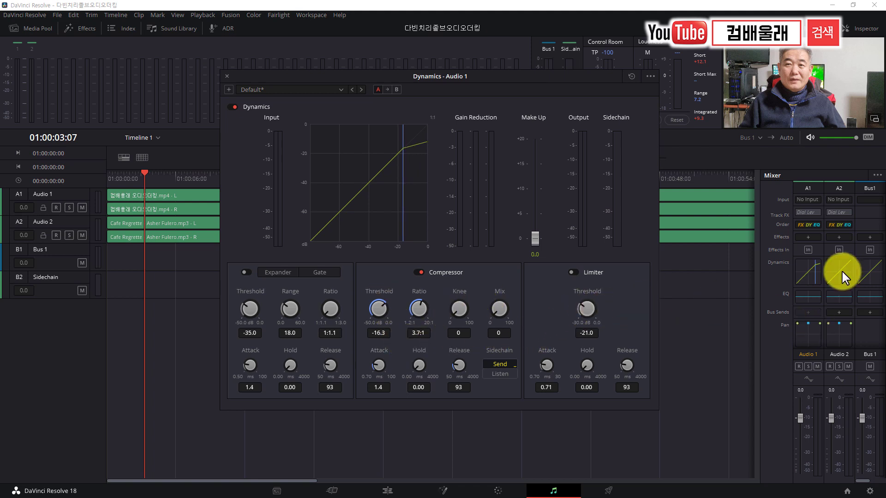
In Audio 2's dynamics, enable the compressor and set its sidechain to Listen
double_click(838, 332)
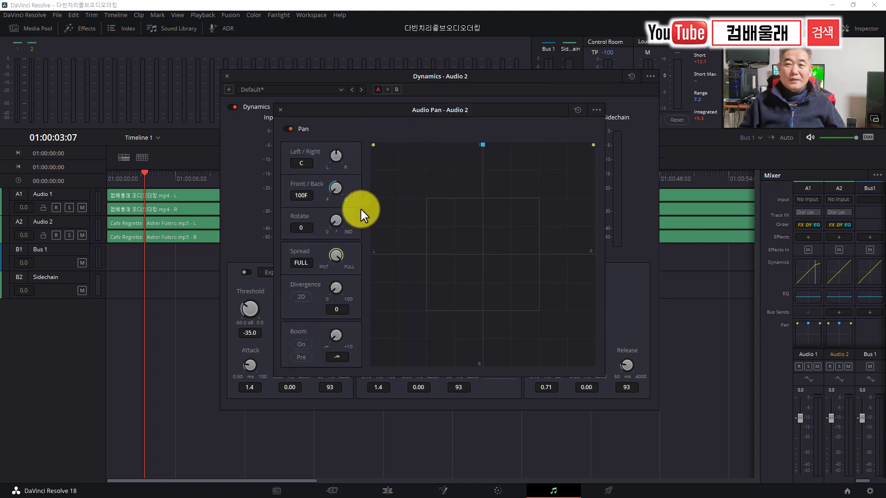
click(280, 110)
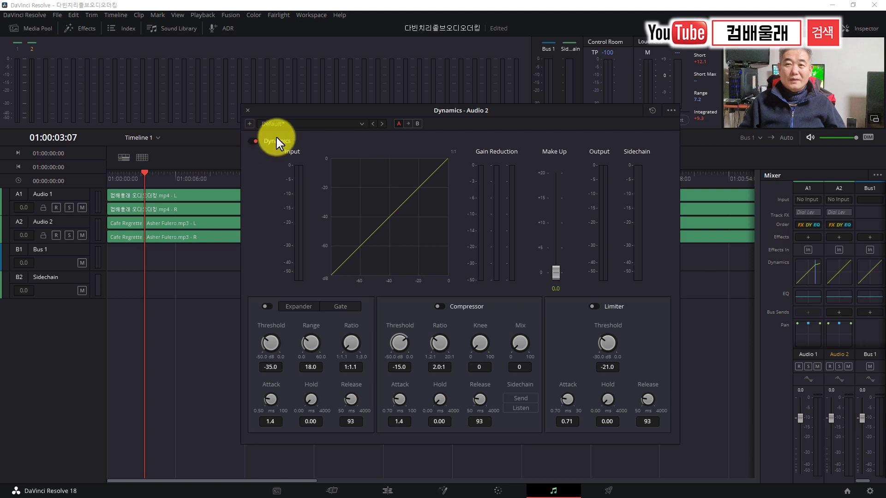
click(441, 306)
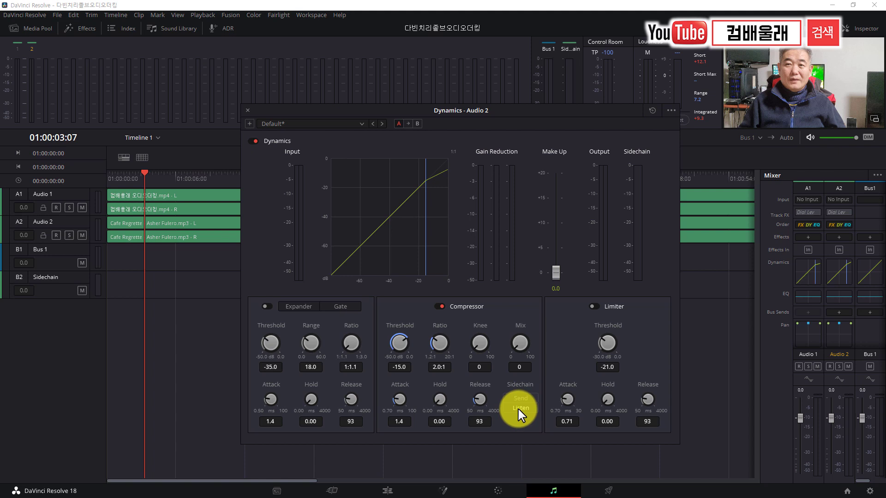
click(519, 408)
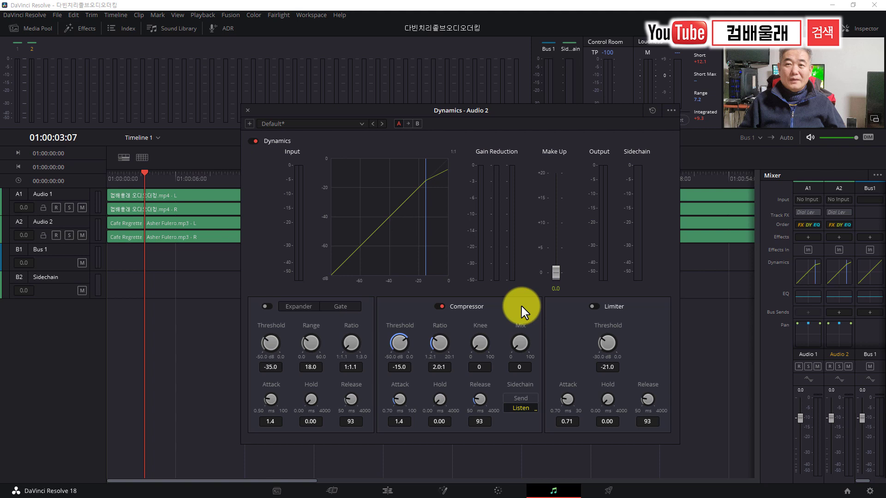
Set Audio 2's compressor hold to 316 ms and release to 232 ms
drag(419, 115, 435, 117)
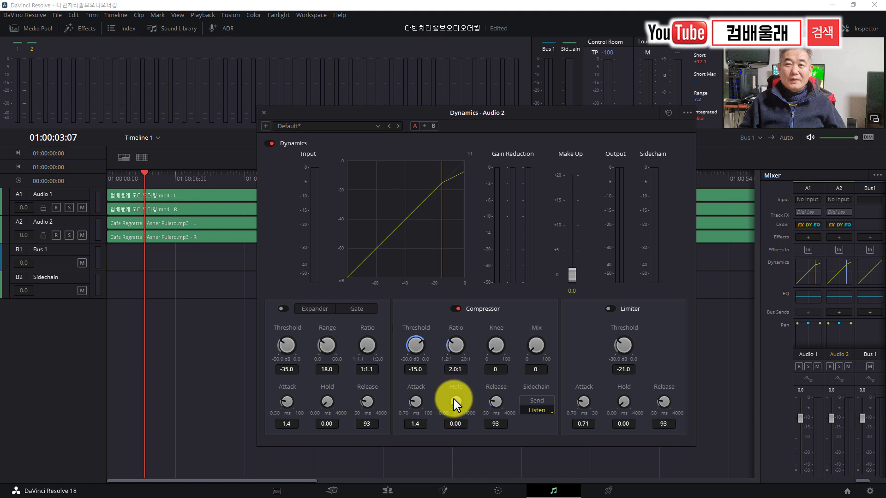
mouse_move(456, 404)
mouse_down()
mouse_move(477, 394)
mouse_move(456, 394)
mouse_up()
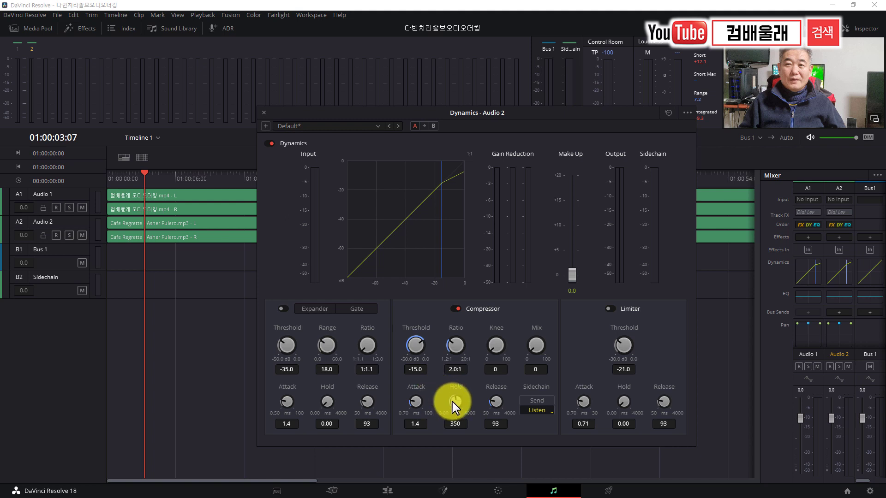
drag(457, 391, 454, 415)
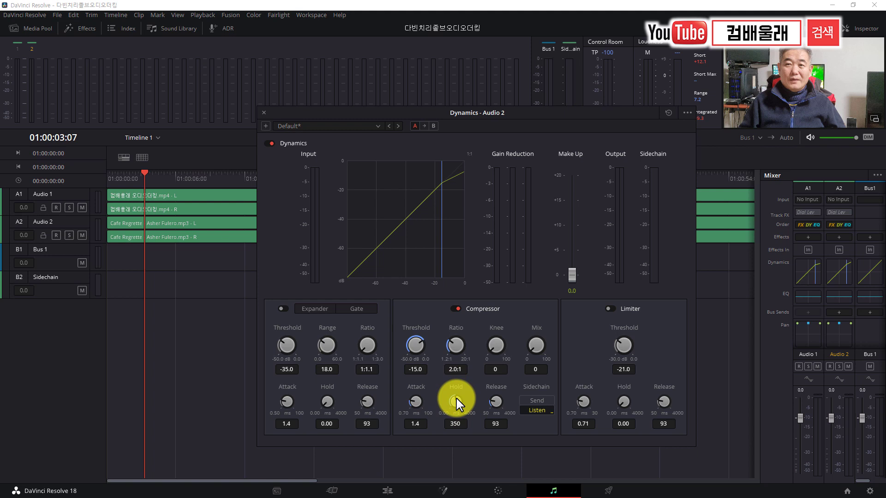
drag(453, 397, 447, 417)
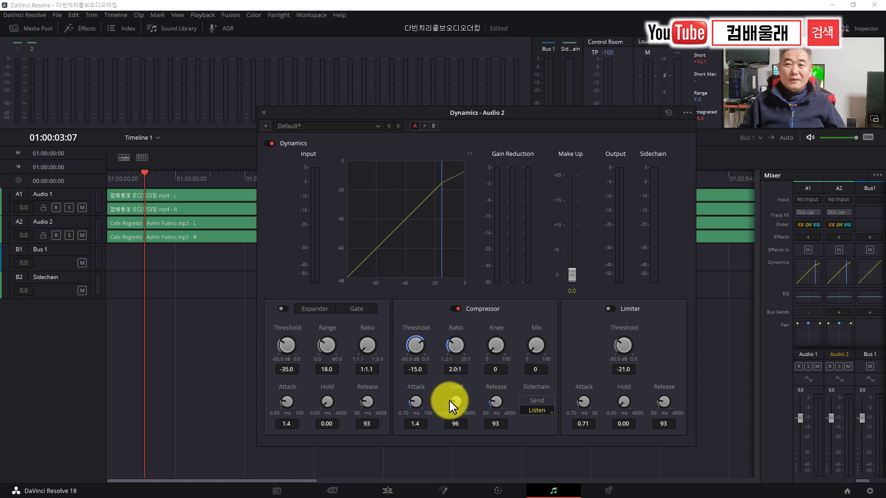
drag(452, 399, 461, 396)
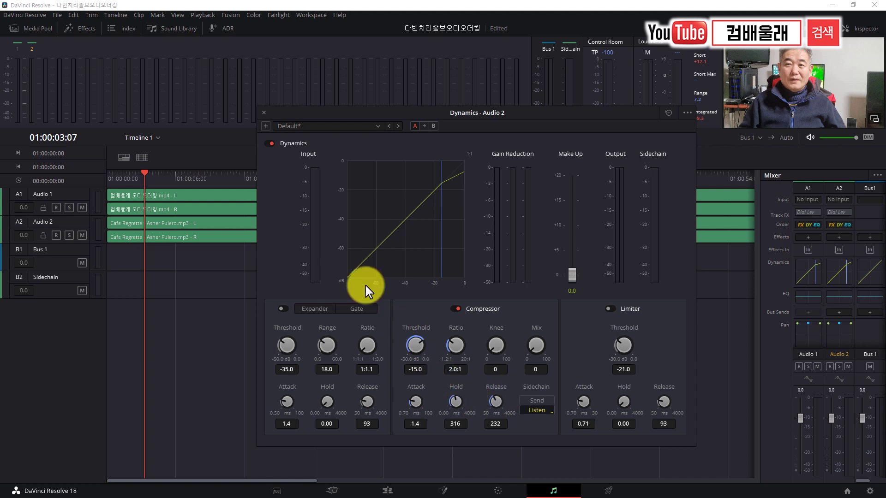
Play the timeline from the start while monitoring the level and gain reduction meters in Audio 2's dynamics
drag(142, 176, 123, 184)
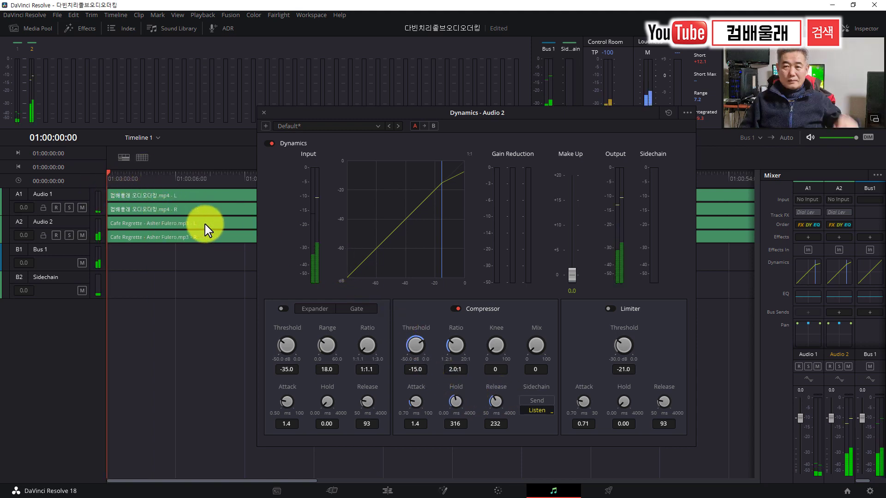
drag(356, 116, 377, 143)
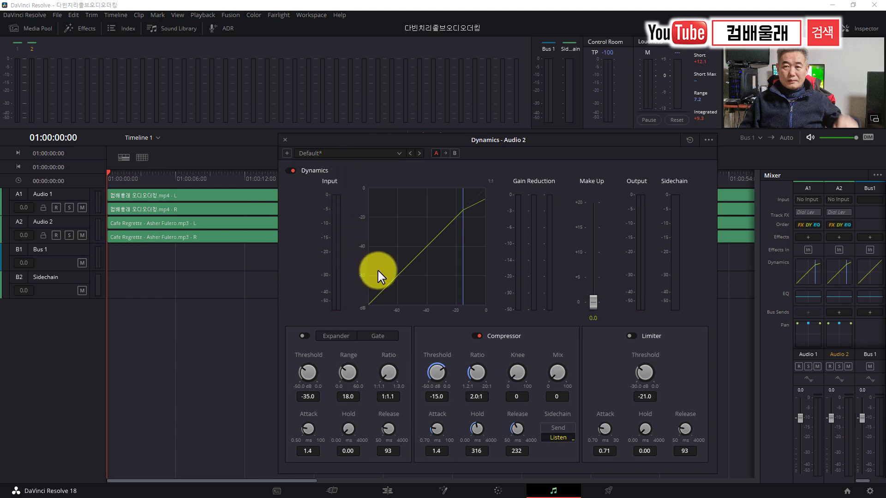
key(space)
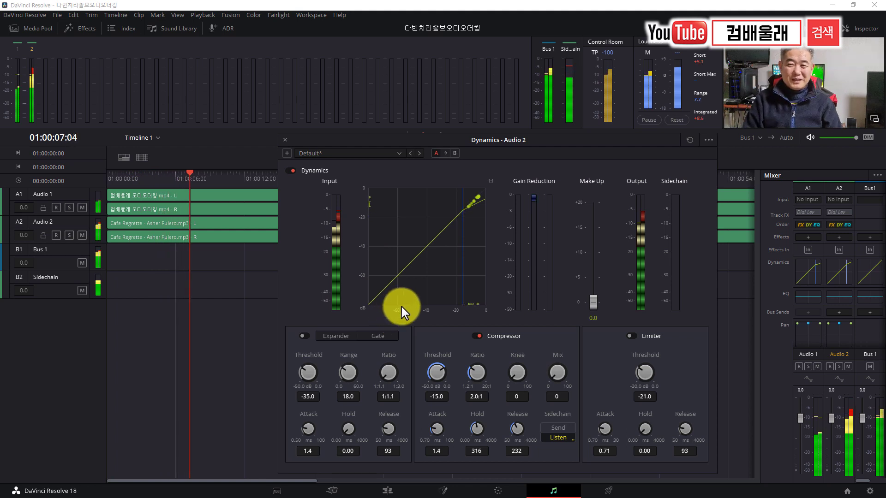
Try Audio 2's compressor threshold at -43.7 and at -14.2, playing the timeline to hear each setting
key(space)
drag(437, 372, 395, 415)
key(space)
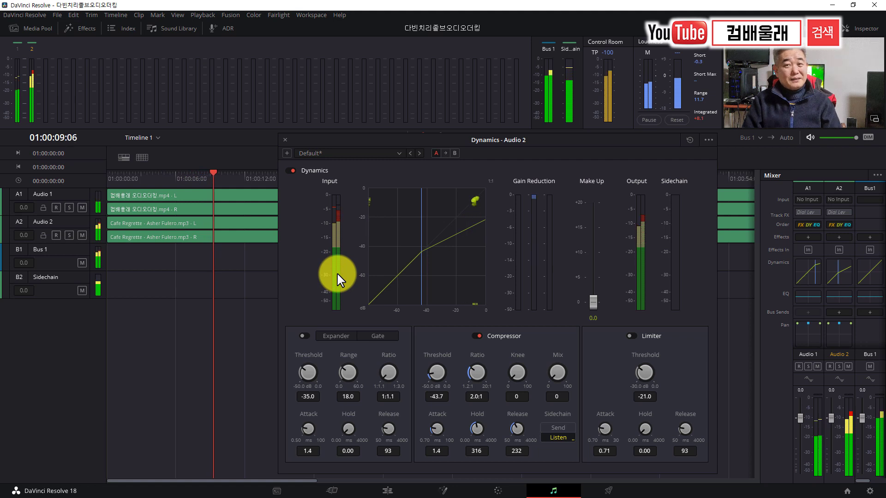
key(space)
drag(430, 374, 504, 372)
drag(237, 173, 140, 198)
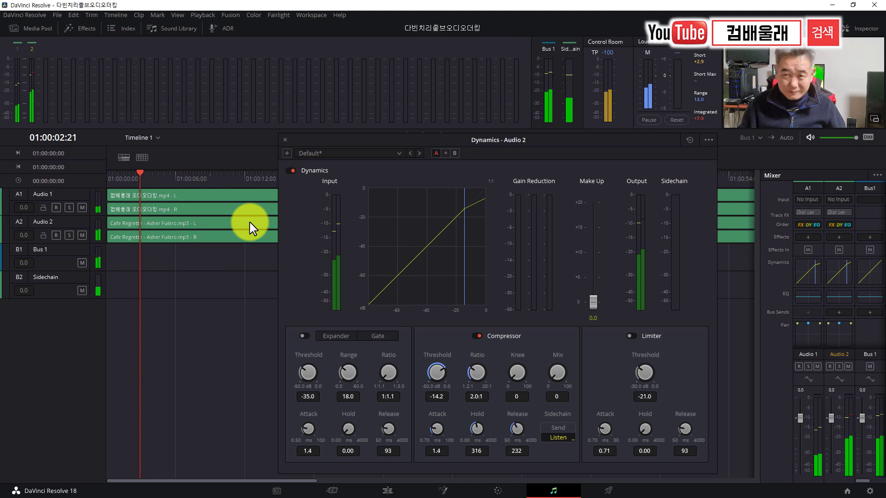
key(space)
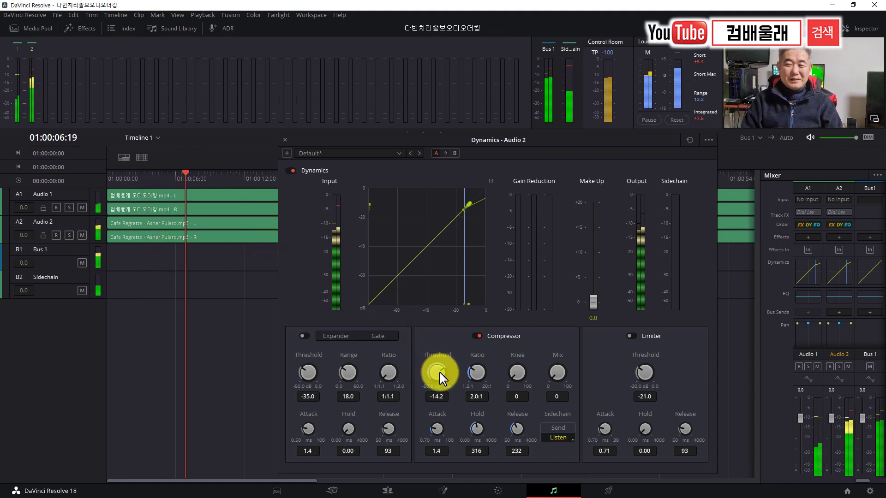
Set Audio 2's compressor threshold to -45.0 and replay the speech section from 01:00:05:02
drag(443, 367, 350, 431)
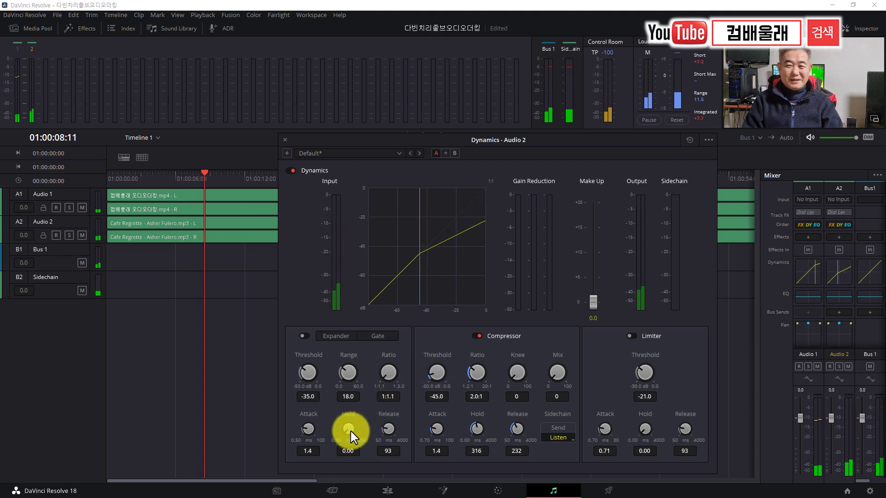
drag(203, 174, 143, 190)
key(space)
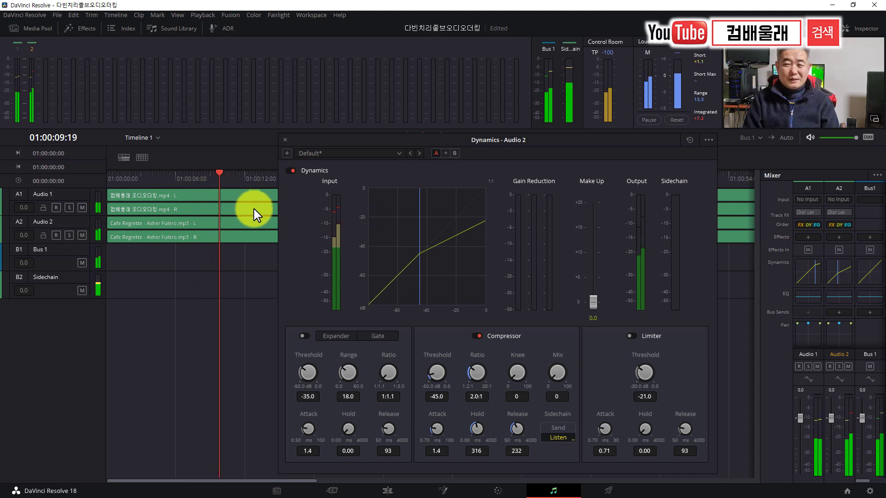
click(215, 174)
drag(212, 174, 185, 181)
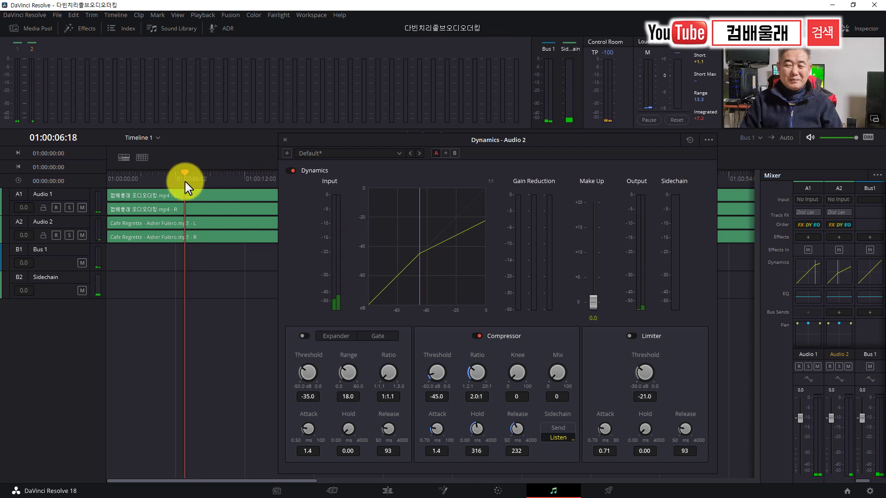
drag(185, 175, 164, 179)
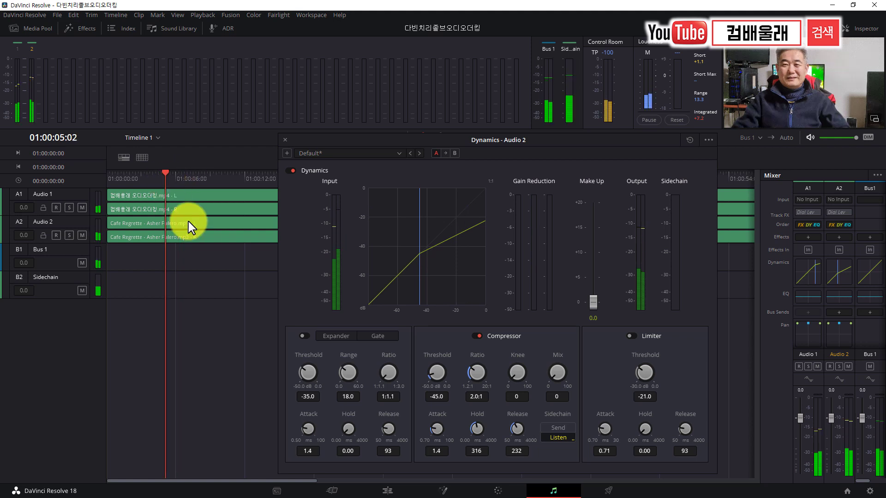
key(space)
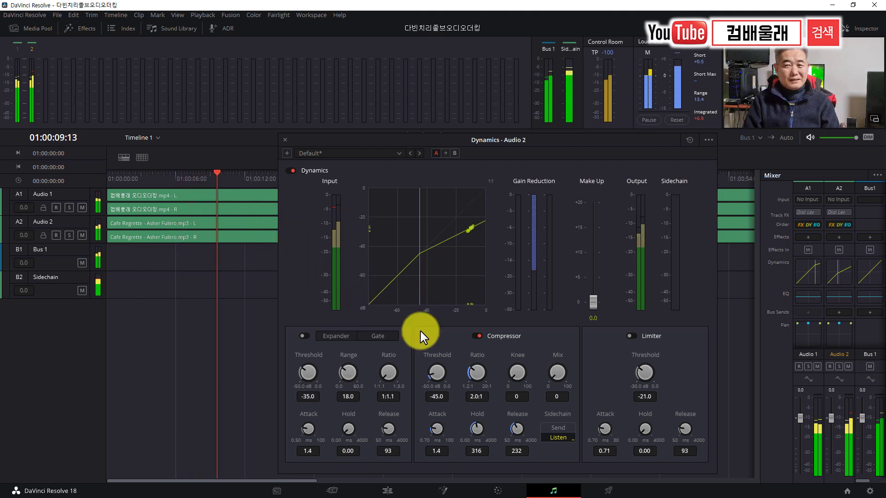
Set Audio 2's compressor ratio to 4.8:1 and replay the opening of the timeline
key(space)
drag(471, 373, 485, 368)
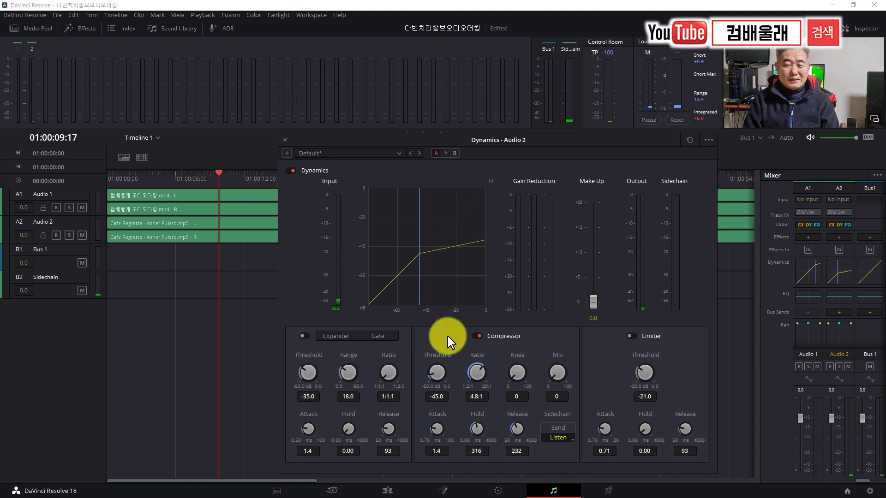
key(space)
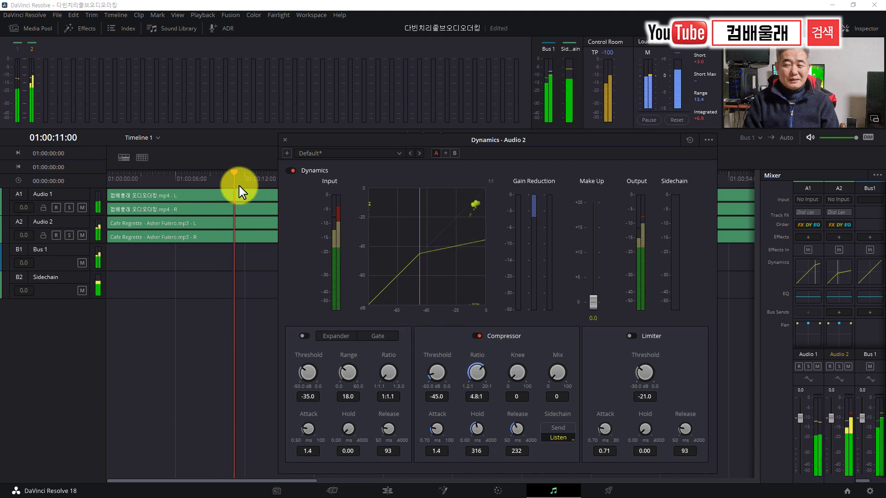
click(129, 207)
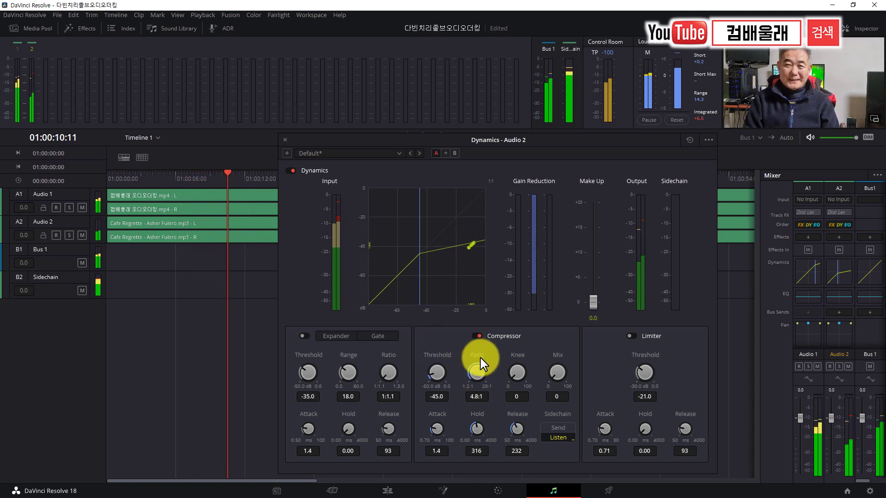
Try Audio 2's compressor attack at 8.8 ms and listen to the timeline with it
key(space)
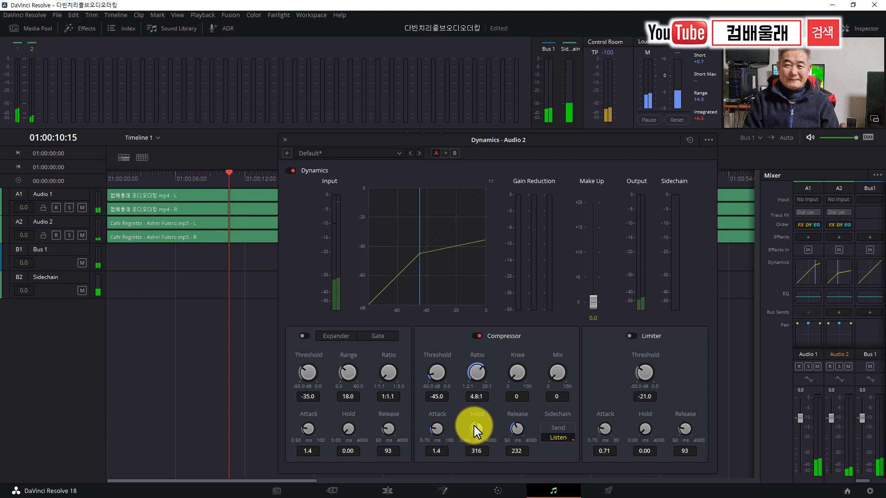
drag(435, 425, 453, 419)
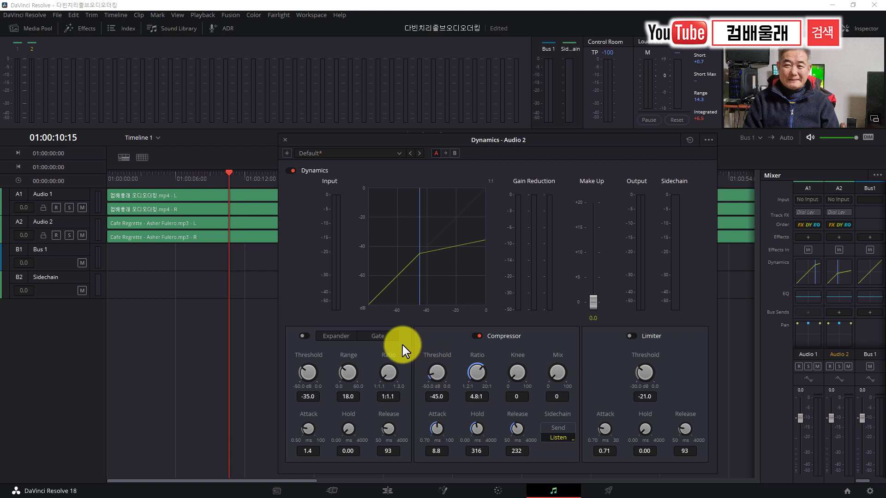
key(space)
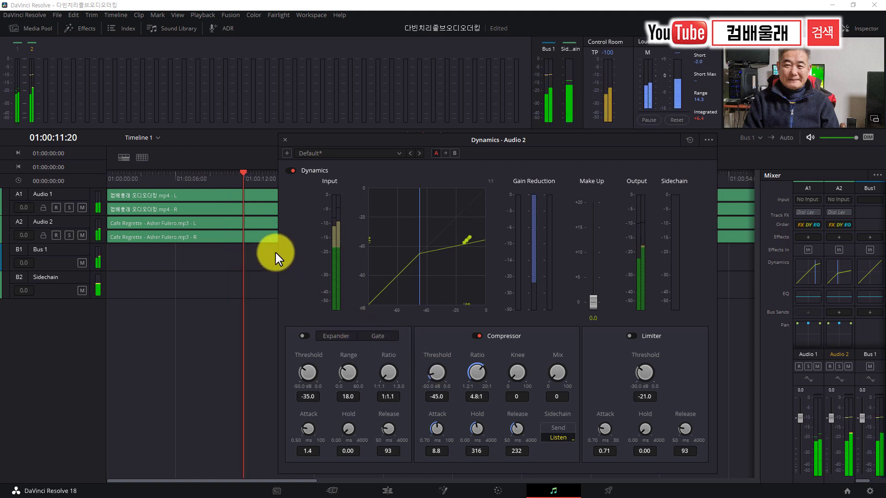
drag(248, 173, 156, 201)
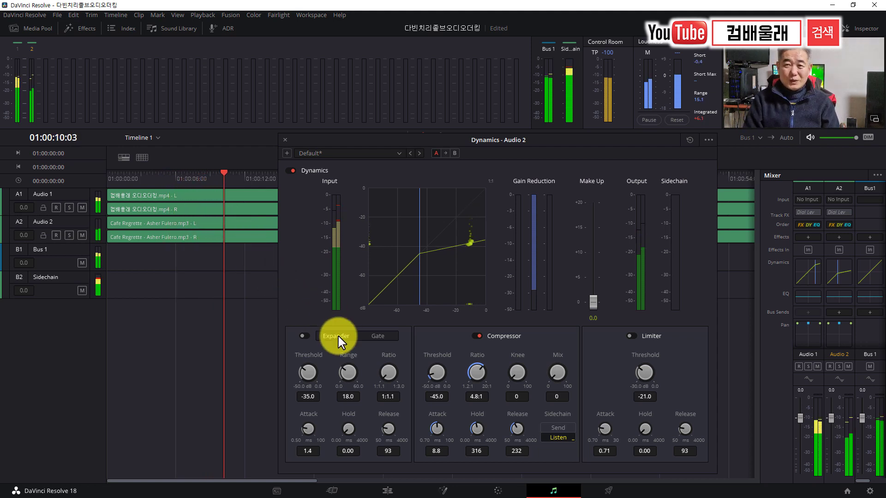
Set Audio 2's compressor attack to 35 ms and replay the timeline from shortly before 01:00:06:00
key(space)
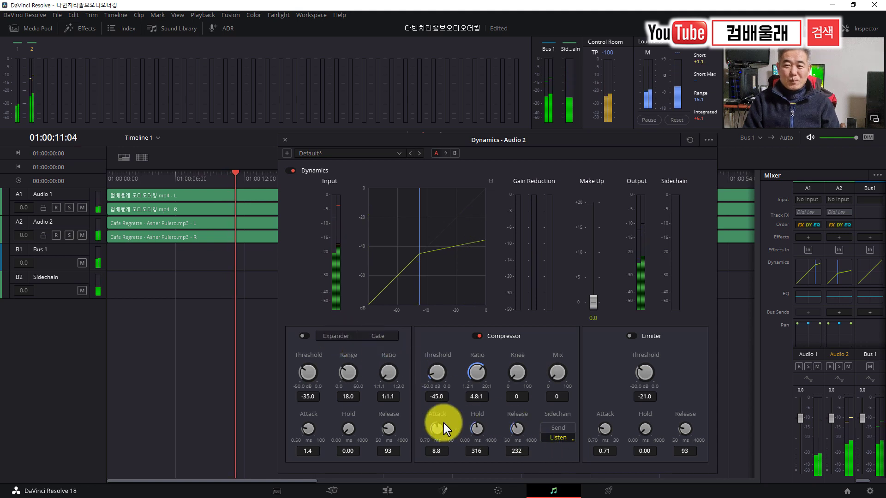
drag(435, 429, 443, 442)
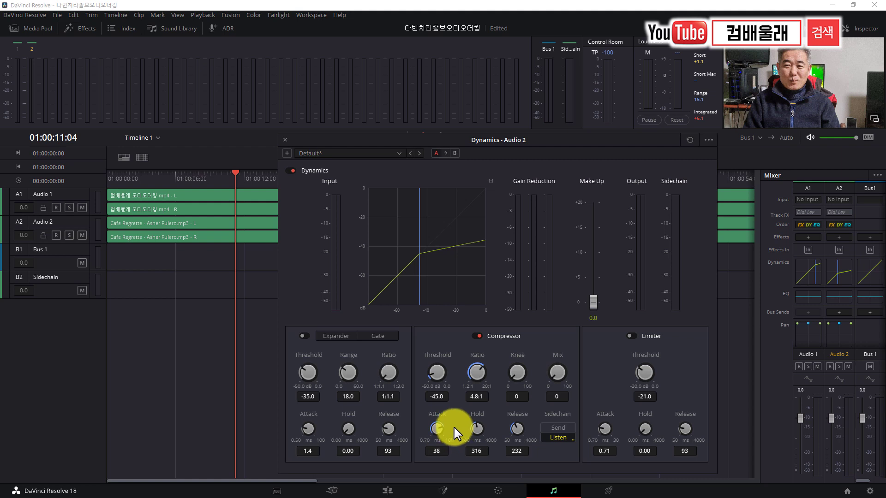
click(171, 179)
key(space)
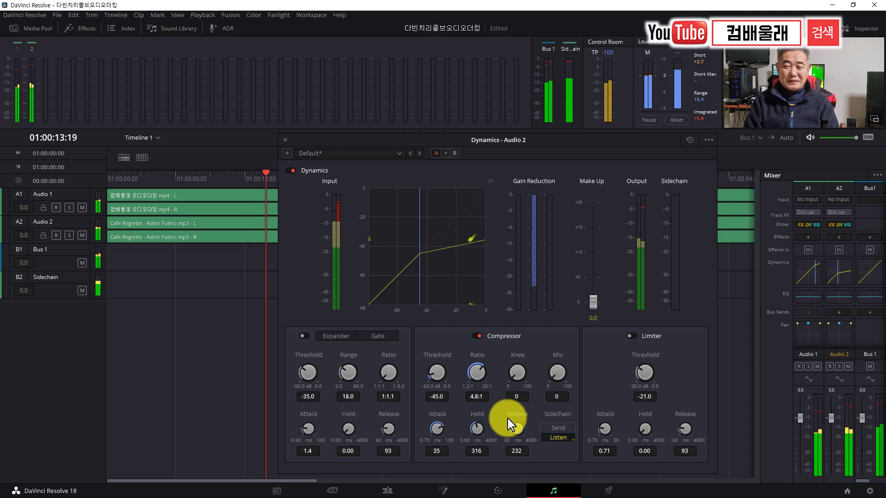
Try Audio 2's compressor release at 858 ms and replay the timeline to hear the music recover
drag(521, 423, 526, 432)
click(204, 181)
key(space)
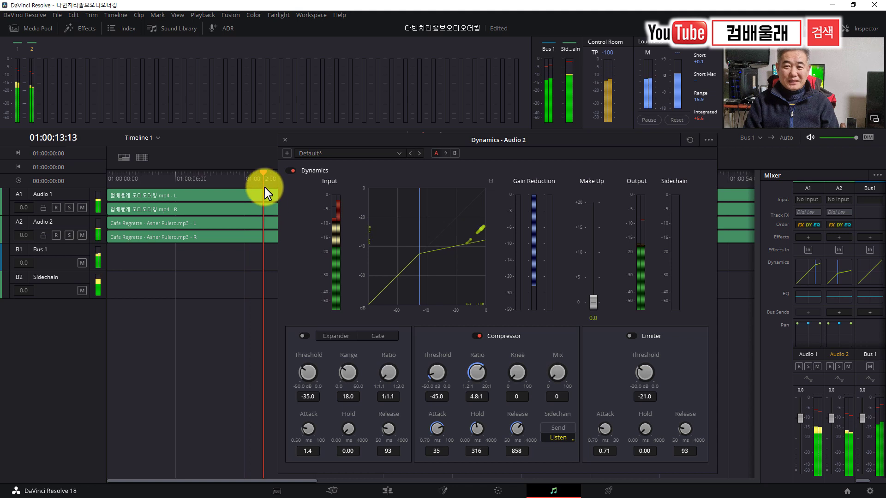
drag(256, 175, 134, 194)
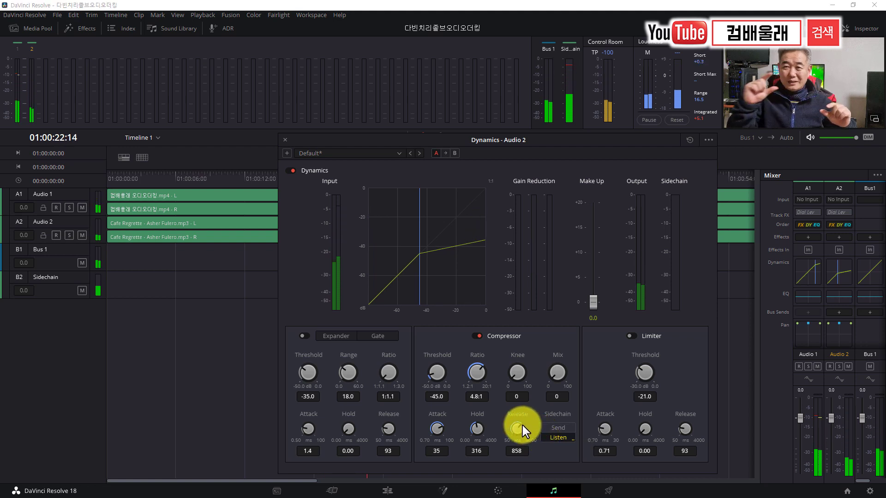
Set Audio 2's compressor release to 1099 ms and hold to 559 ms, and replay from 01:00:04:08
scroll(524, 428, up, 2)
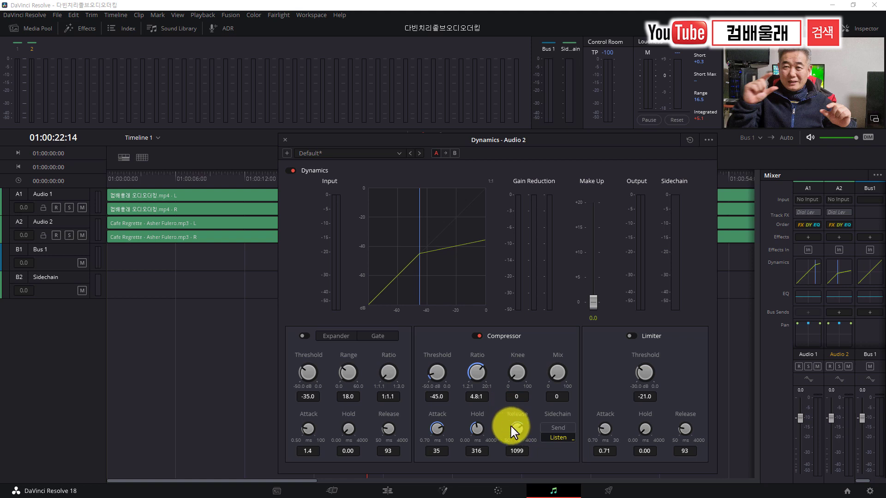
drag(475, 423, 479, 425)
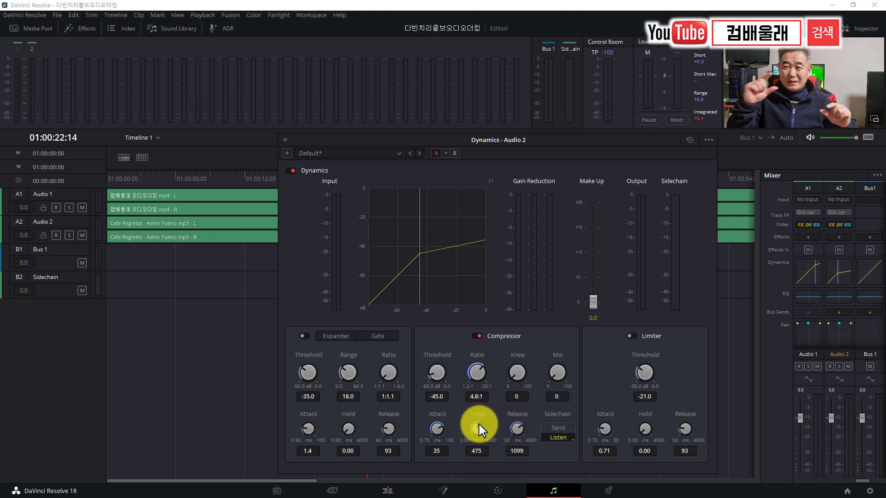
click(157, 181)
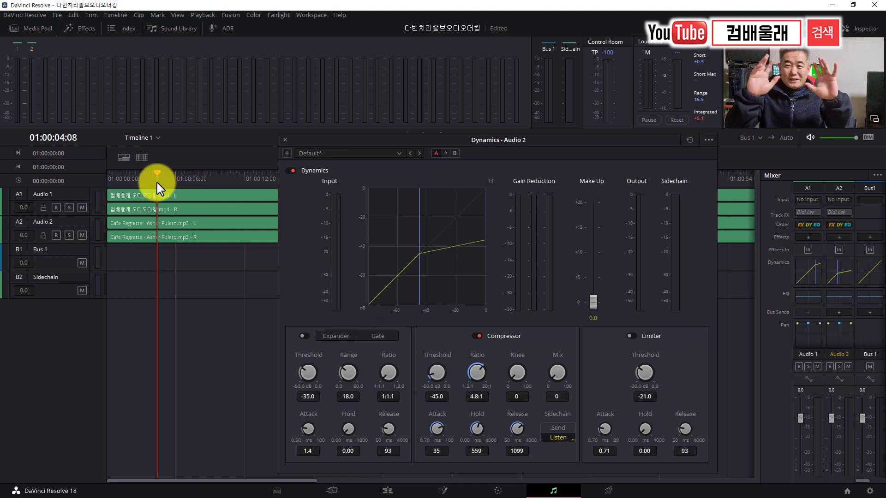
key(space)
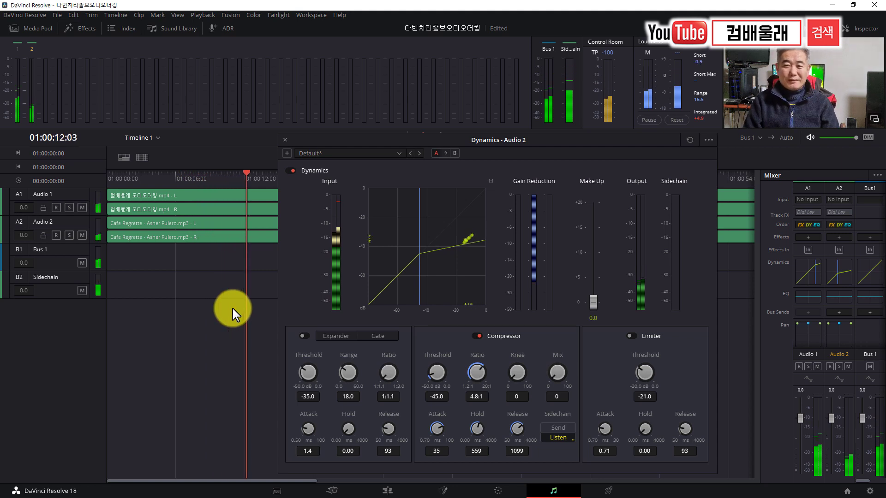
Reposition Audio 2's dynamics window to compare its meters with the timeline during playback, and close it
drag(390, 138, 519, 150)
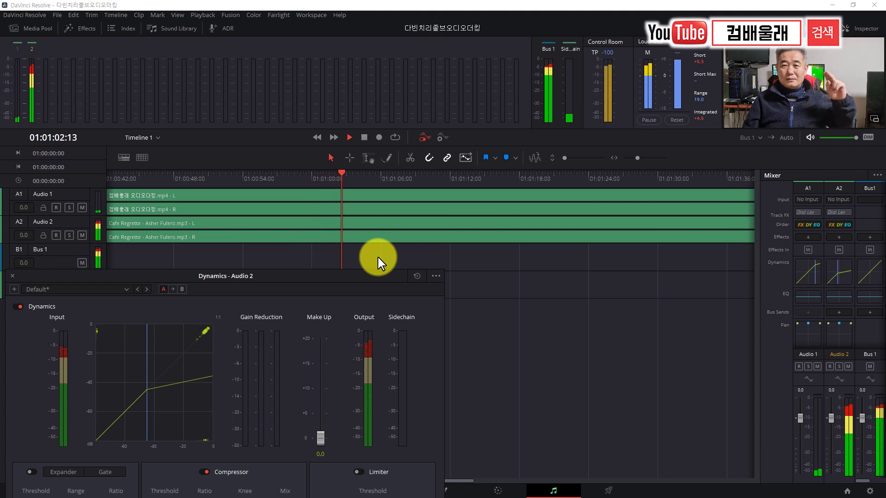
drag(337, 274, 590, 101)
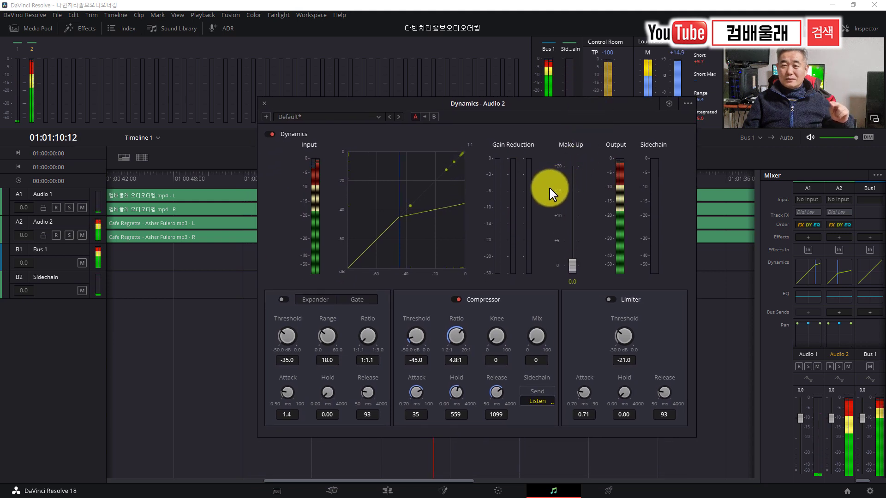
drag(520, 102, 508, 122)
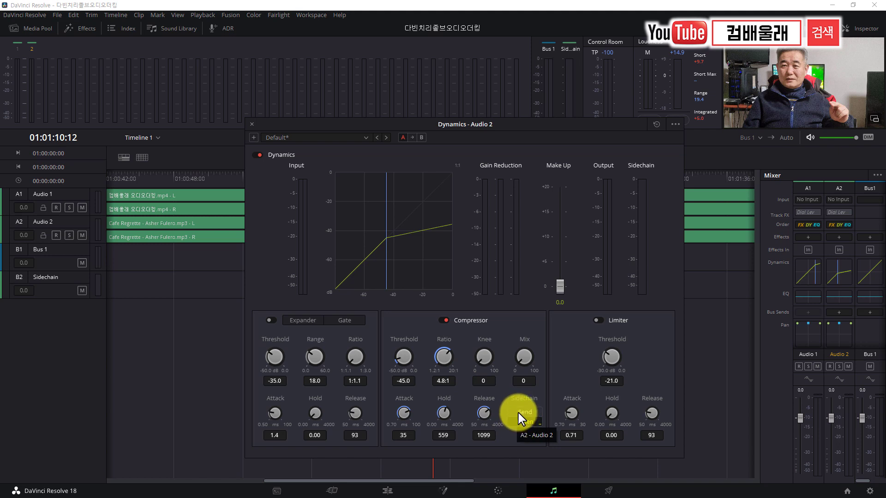
drag(516, 128, 518, 136)
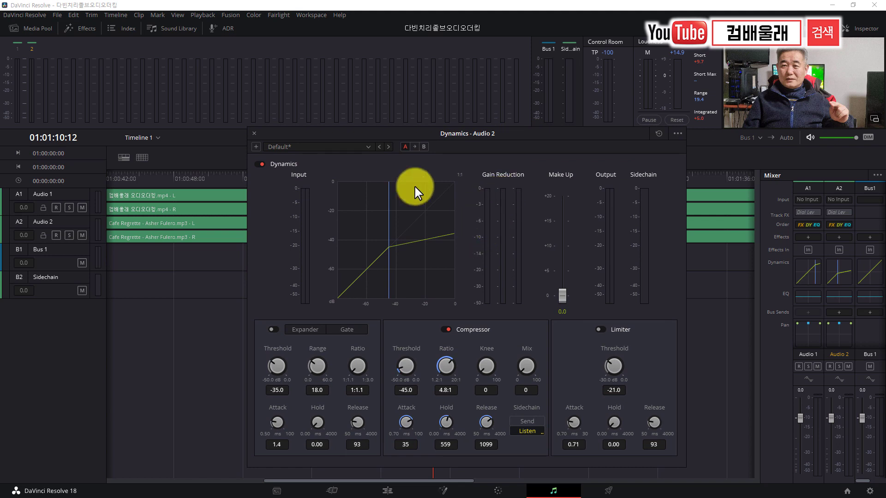
click(254, 133)
Play the ducked mix from the start on the Edit page and return the playhead to 01:01:03:12
click(383, 488)
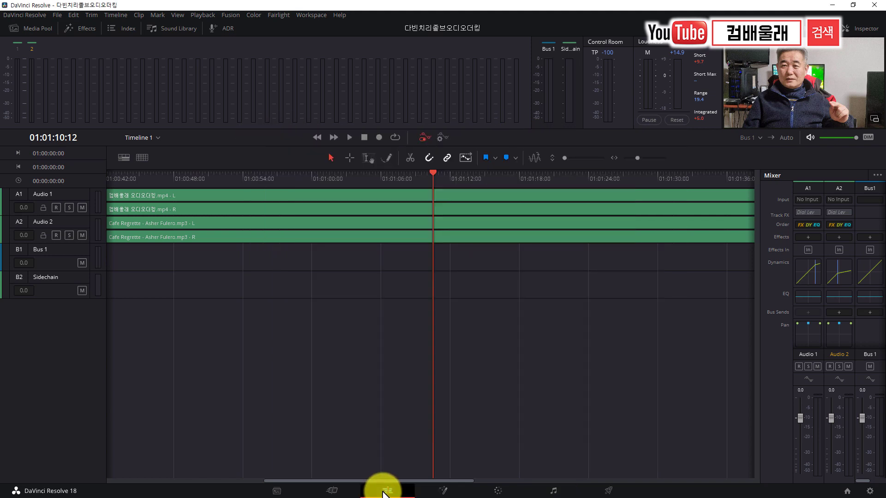
click(113, 362)
key(space)
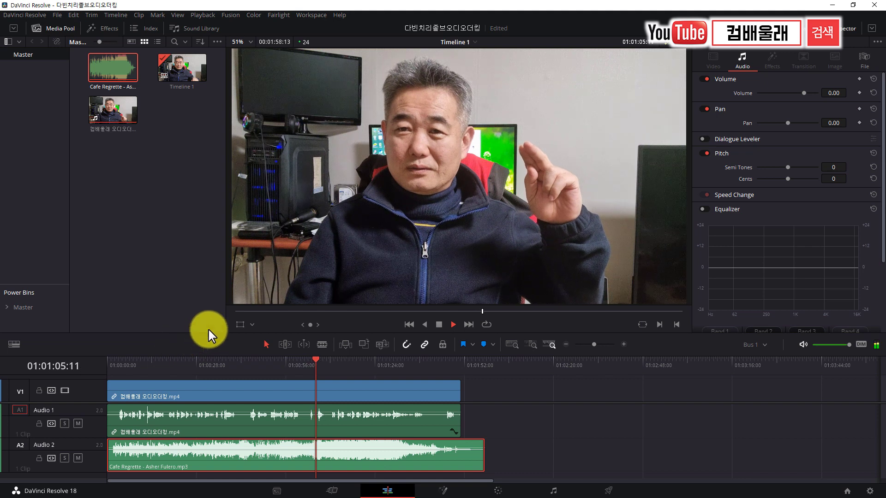
drag(440, 360, 310, 371)
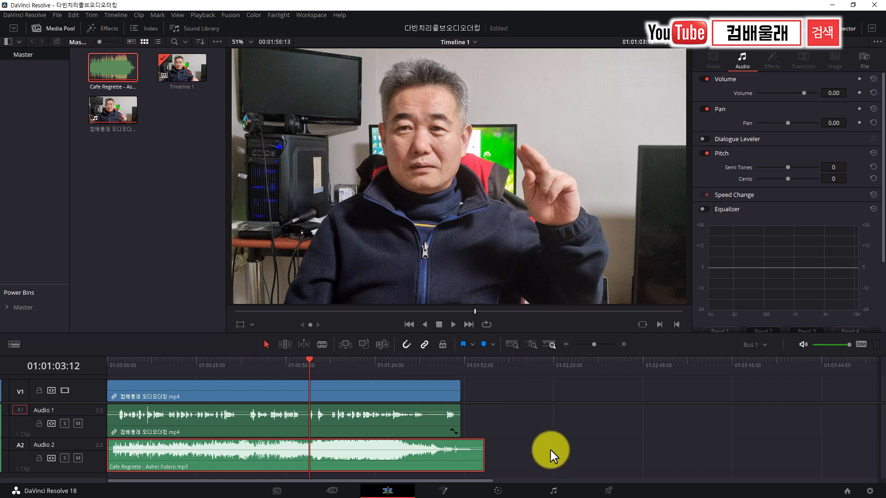
Review the compressor and sidechain settings in Audio 1's and Audio 2's dynamics on the Fairlight page
click(553, 491)
double_click(807, 272)
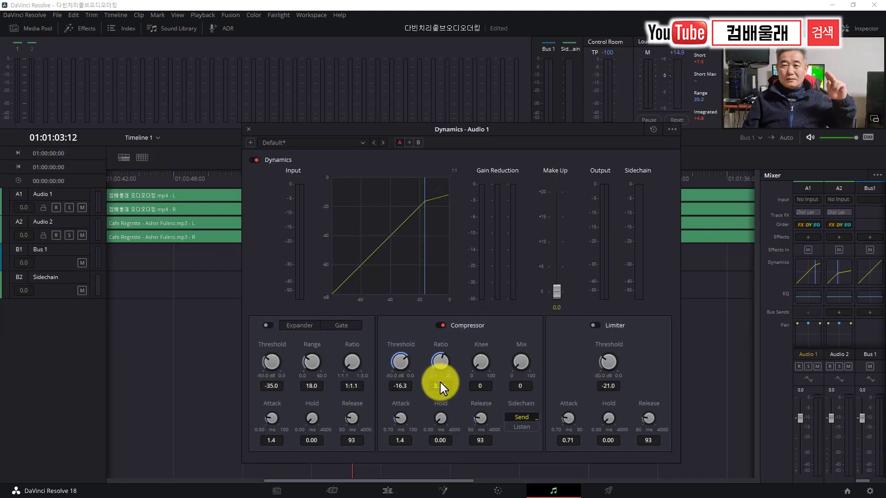
drag(340, 161, 333, 132)
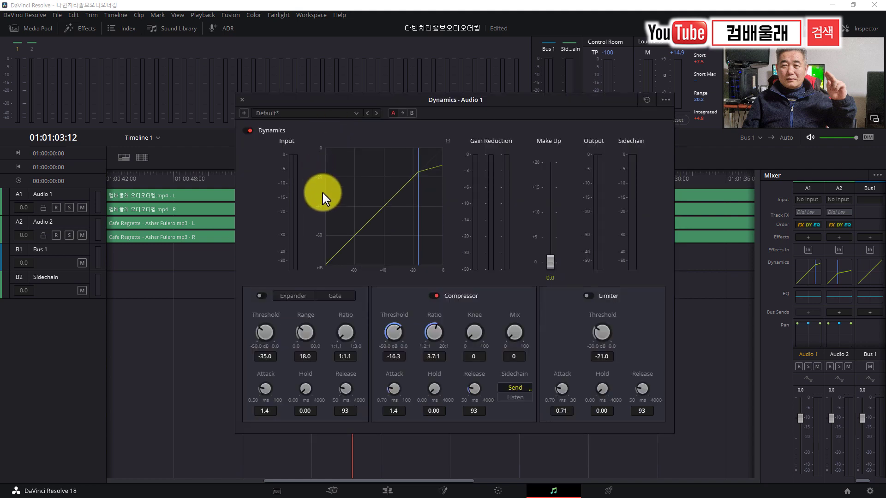
click(242, 100)
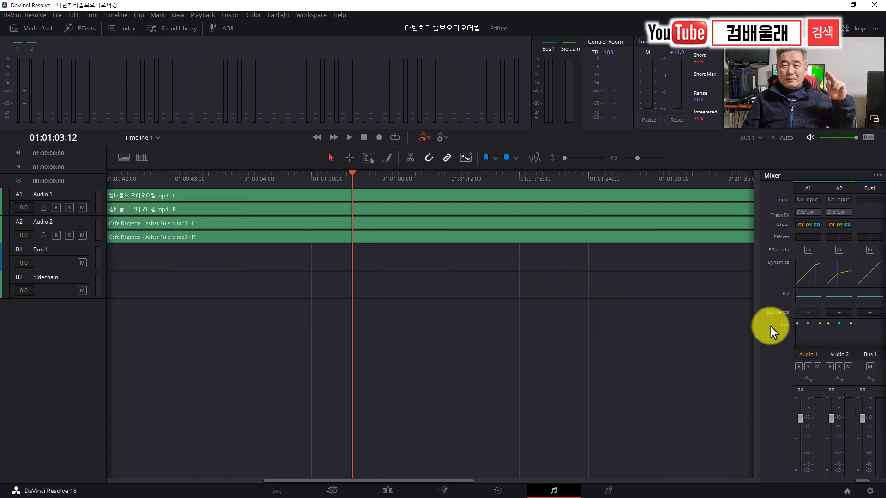
double_click(834, 275)
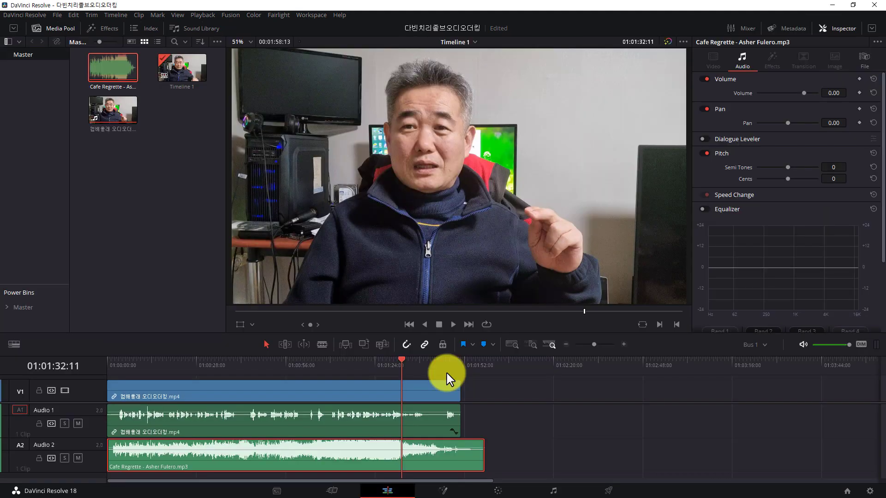
Move the playhead on the Edit page timeline back to 01:00:55:13
drag(402, 364, 284, 366)
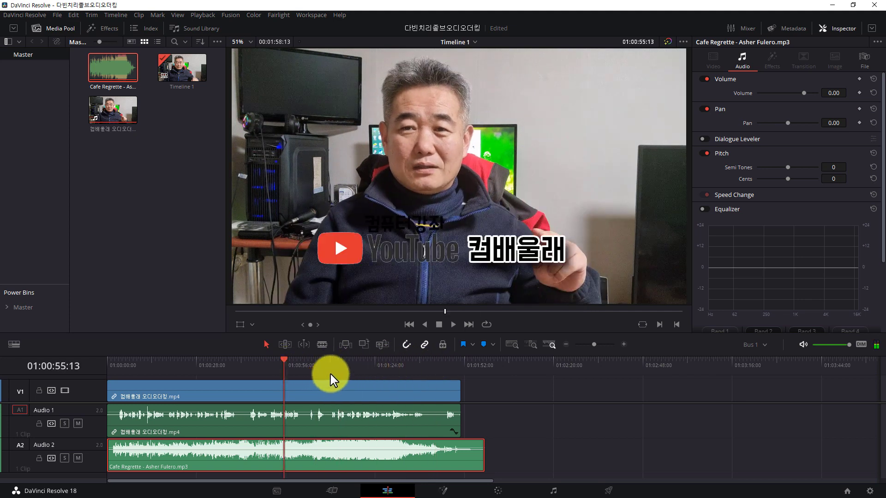